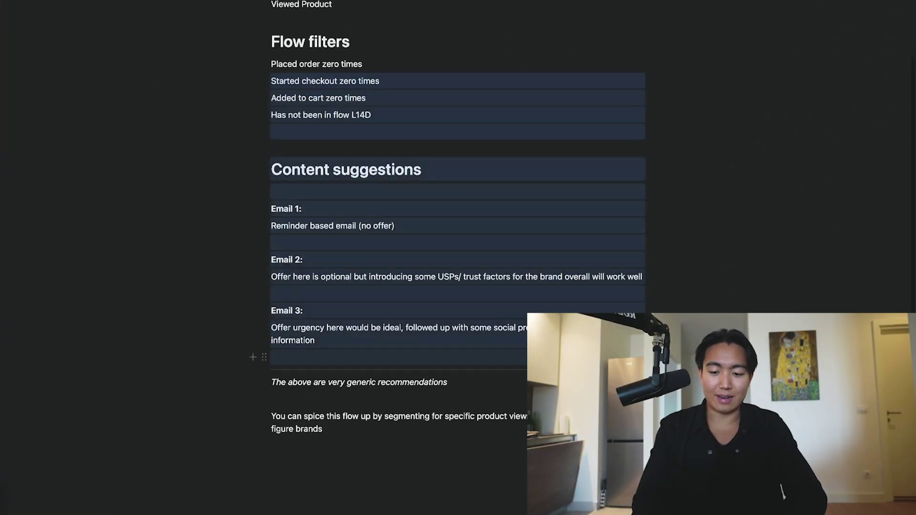
Step: Review the Notion browse abandonment flow notes, then return to the Klaviyo dashboard
scroll(311, 219, up, 2)
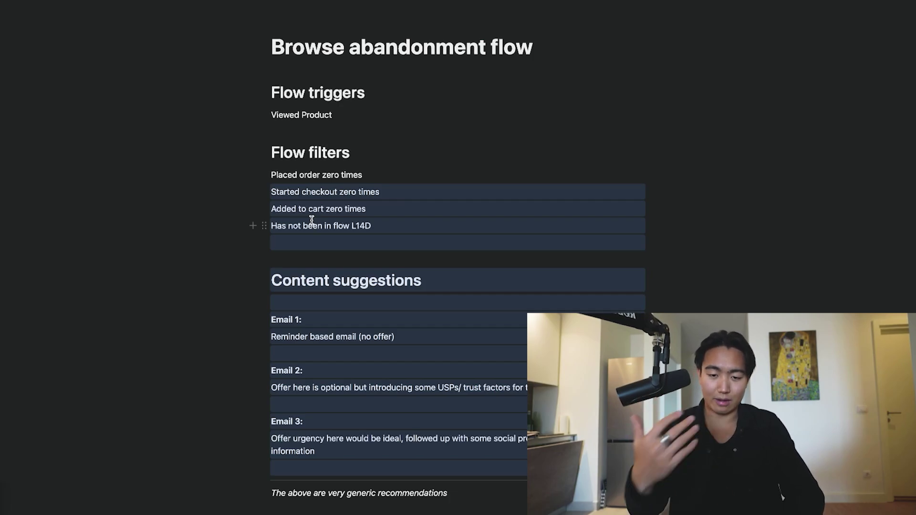
key(super+Tab)
key(super+Tab)
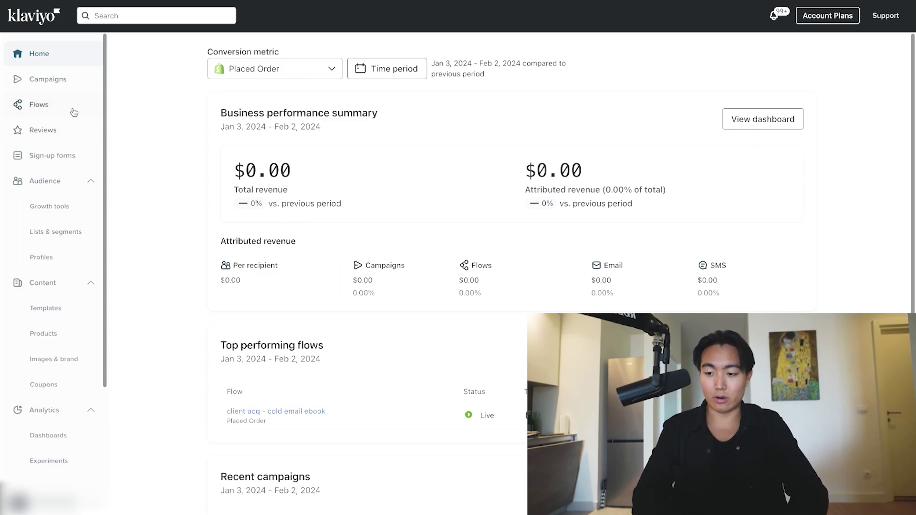
Step: Search flow templates for 'bro' and open the Browse Abandonment (Standard) template
click(39, 105)
click(891, 53)
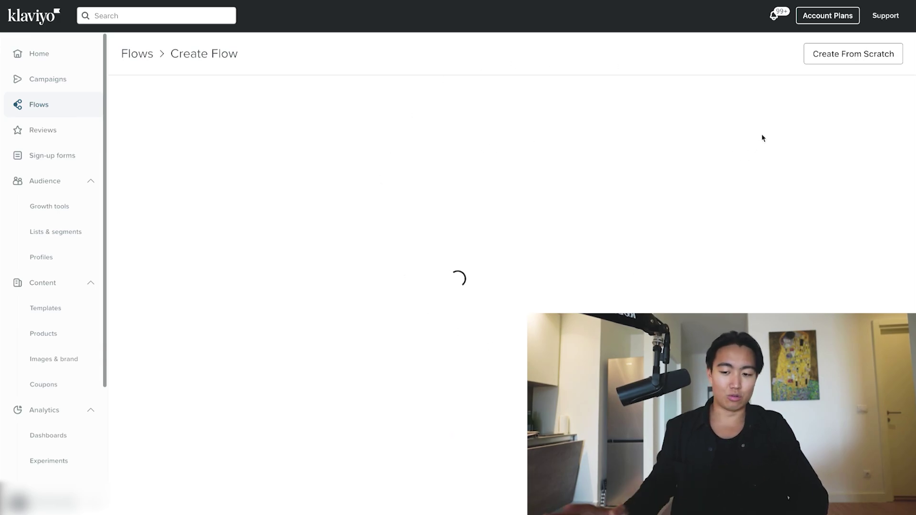
click(302, 101)
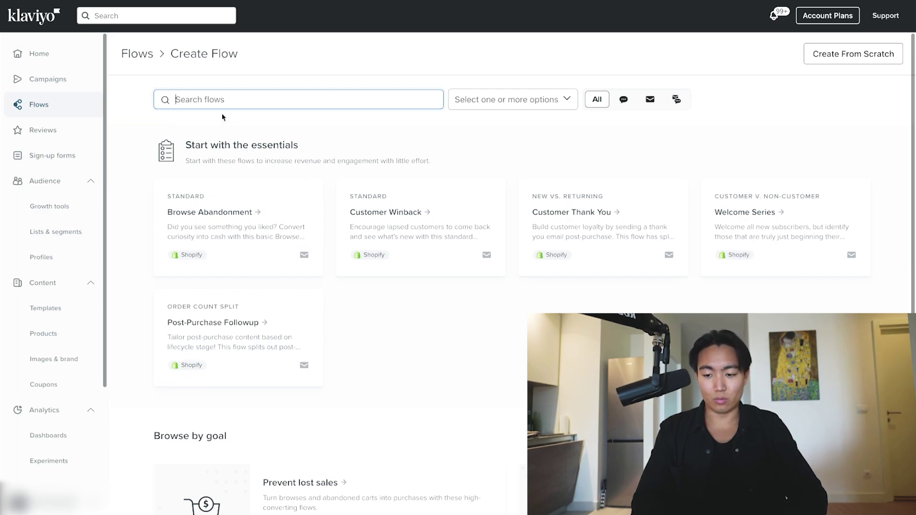
text(browse)
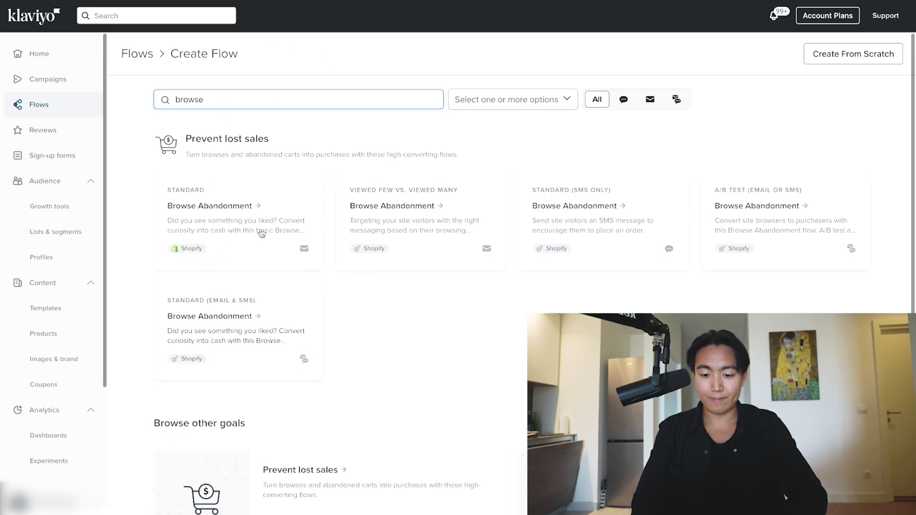
click(209, 216)
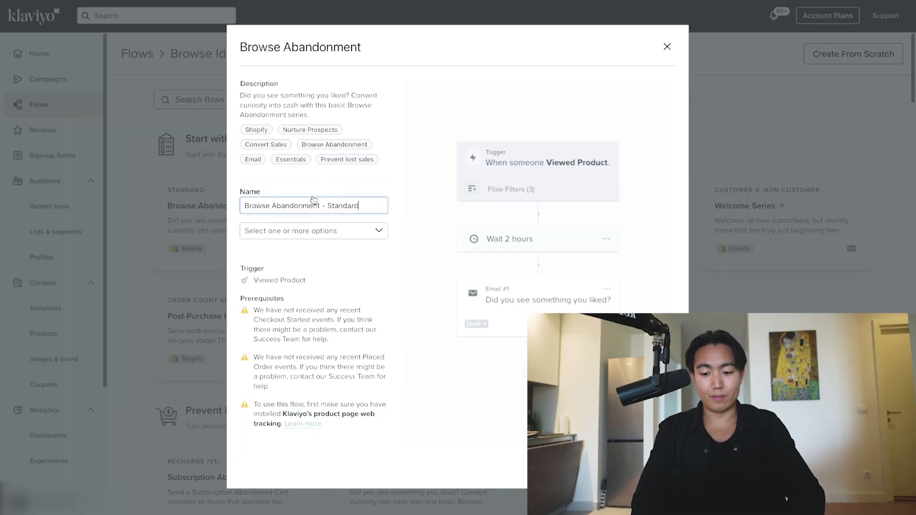
Step: Rename the flow 'PLTHORA - Abandon Product', leave tags empty, and create it
triple_click(314, 199)
text(PLTHORA -)
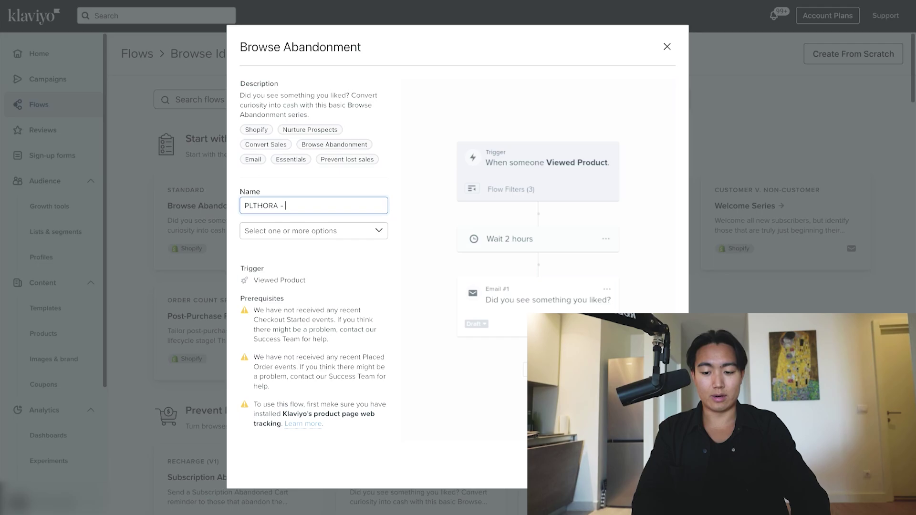
text( Abandon Product)
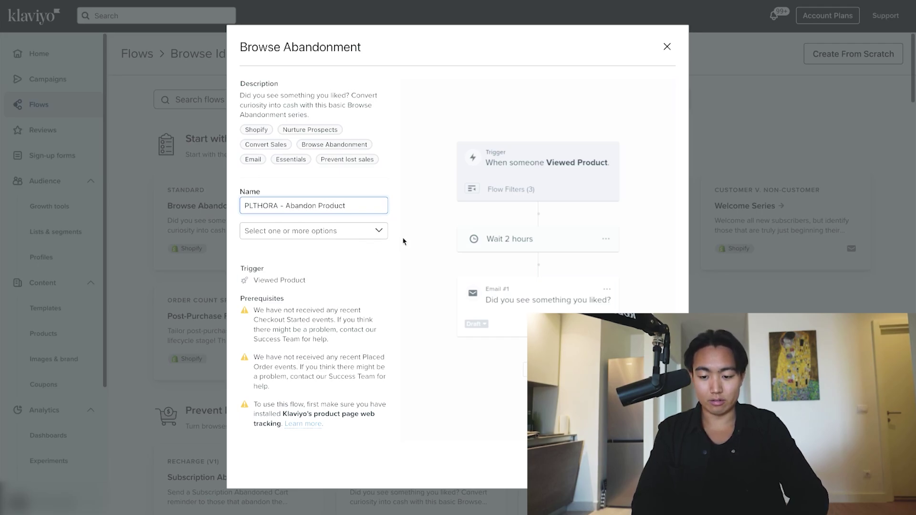
click(377, 231)
click(377, 231)
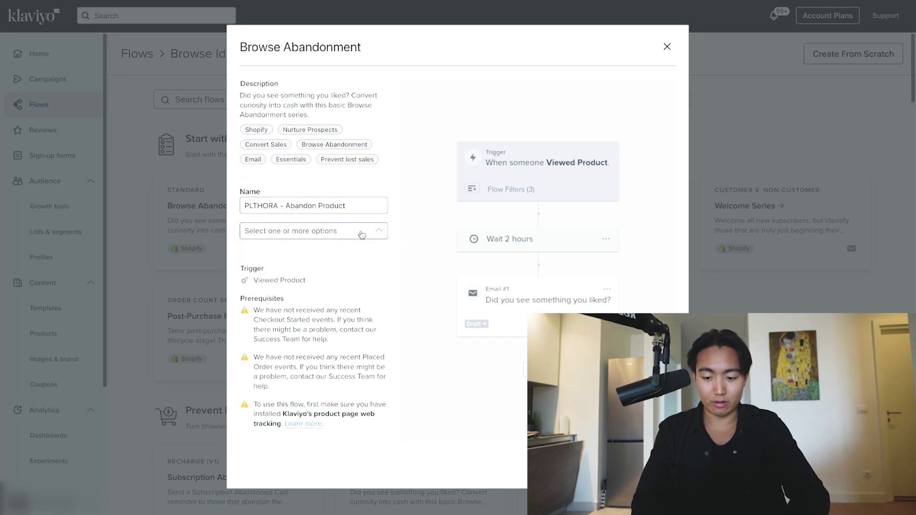
click(358, 237)
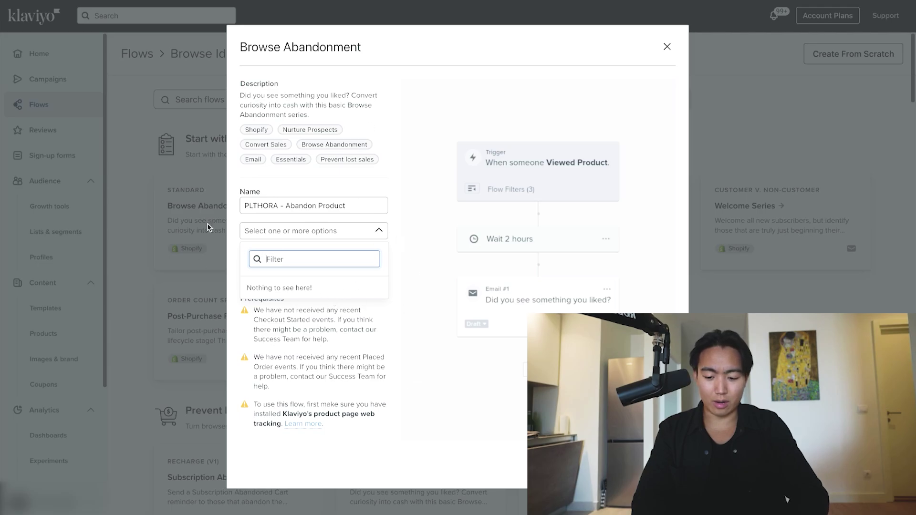
click(405, 326)
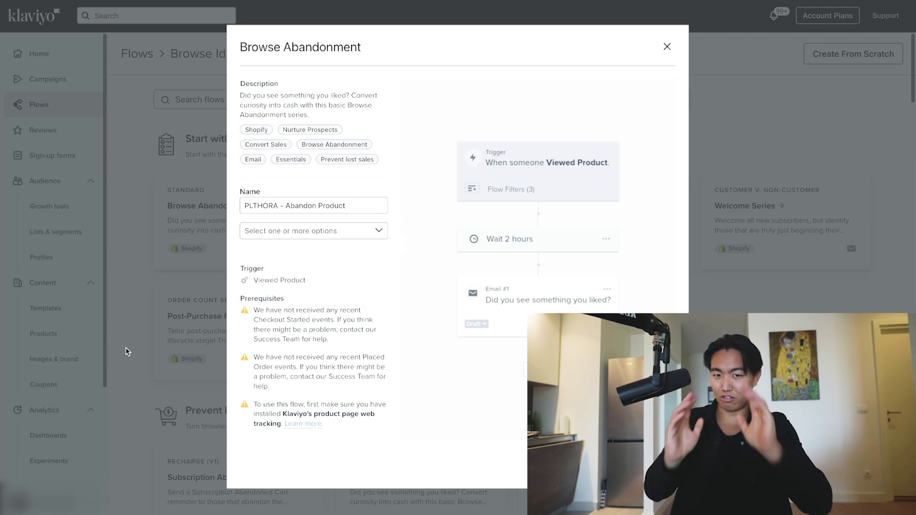
drag(263, 299, 375, 425)
click(374, 425)
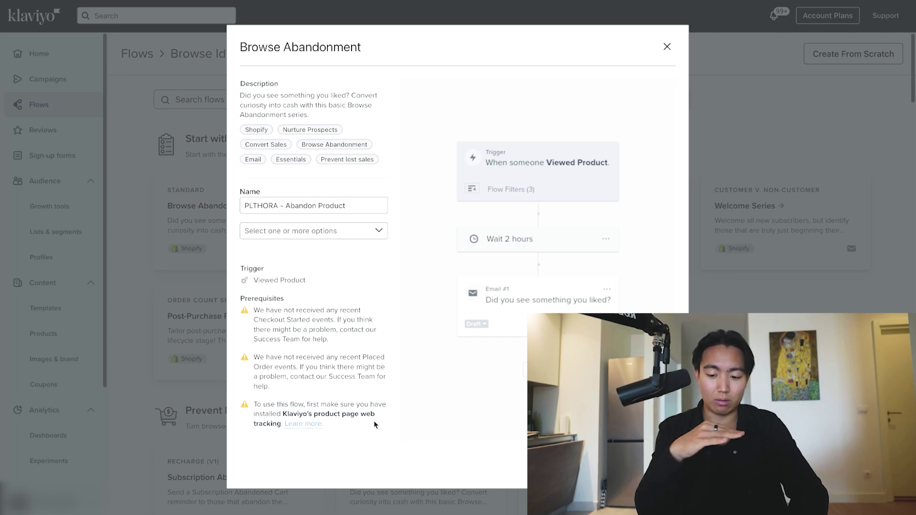
drag(375, 424, 269, 287)
click(268, 284)
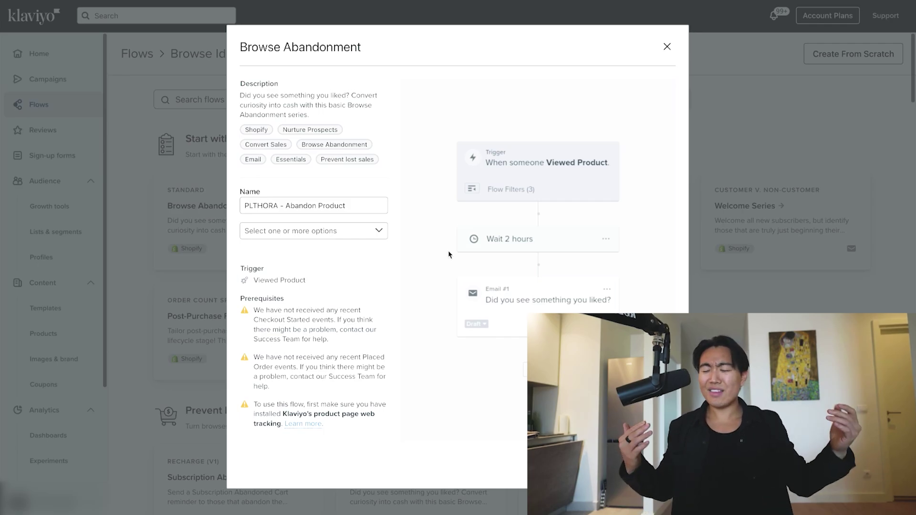
key(Return)
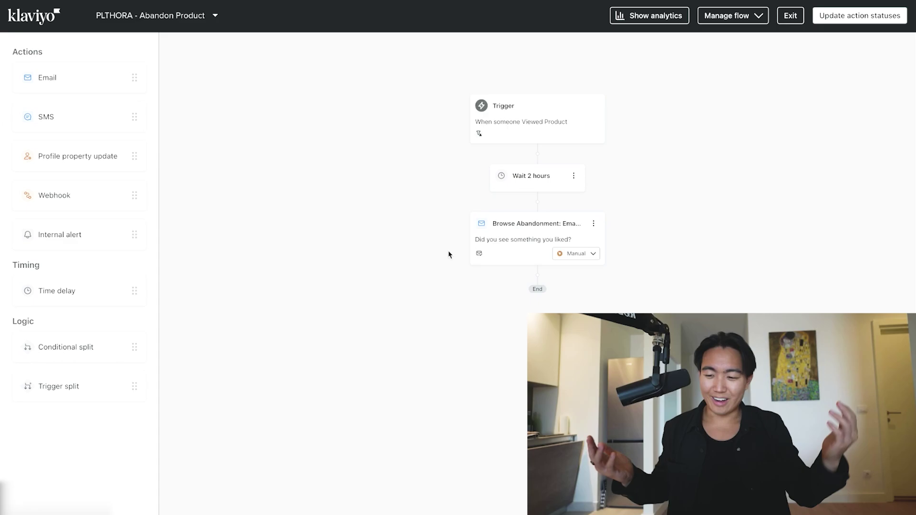
Step: Add an AND flow filter 'Has not been in this flow' in the last 14 days
click(578, 105)
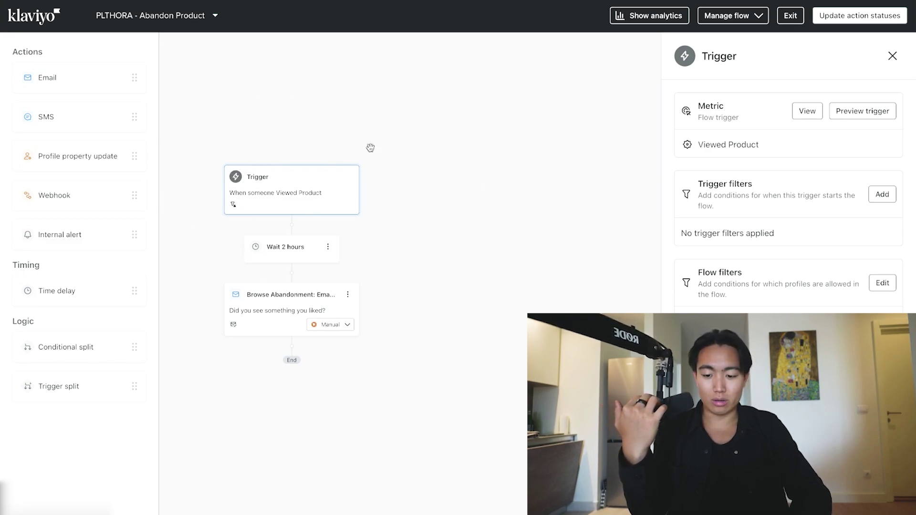
scroll(301, 185, up, 3)
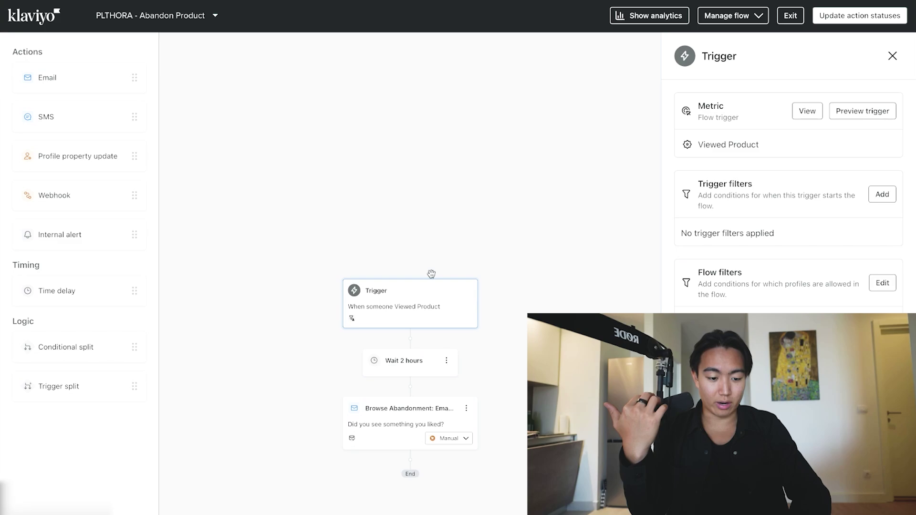
click(877, 283)
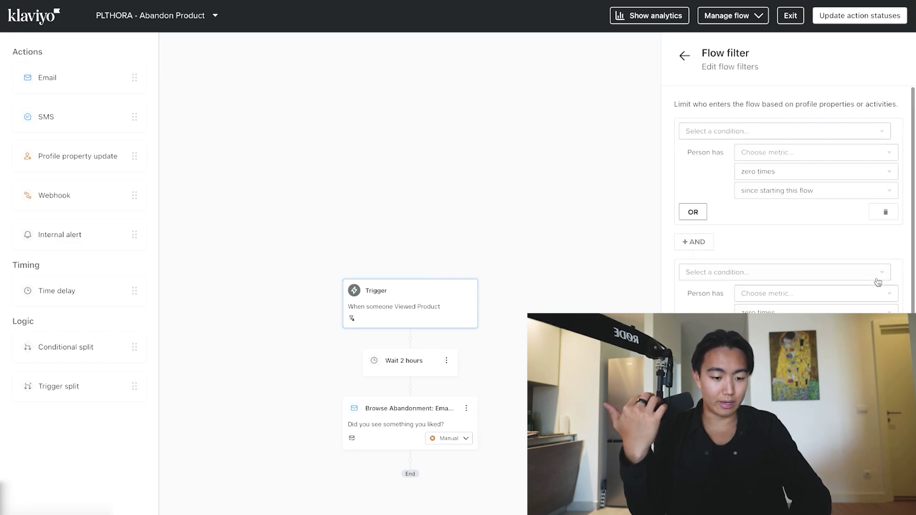
scroll(720, 209, down, 2)
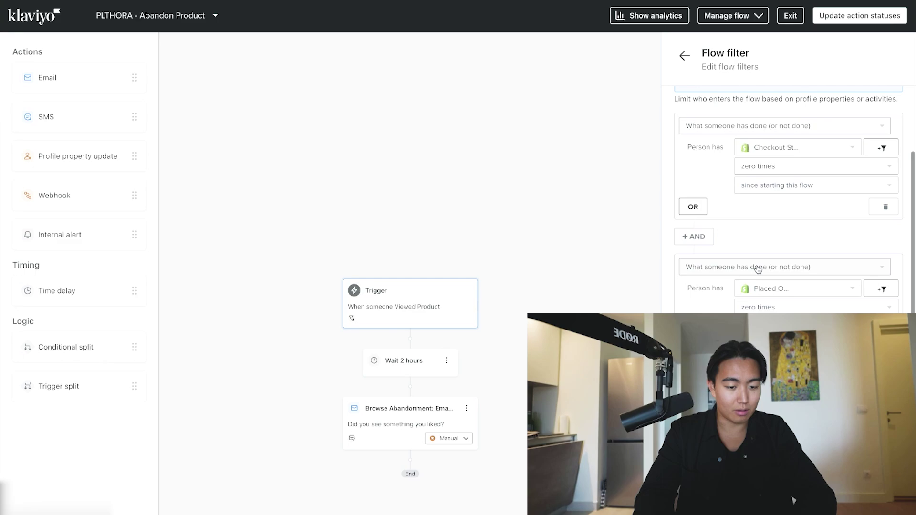
scroll(743, 302, down, 2)
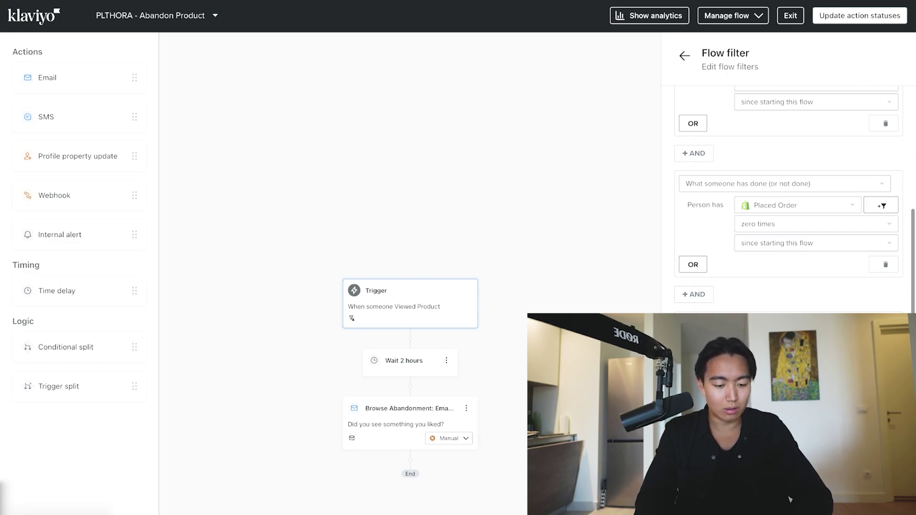
click(694, 294)
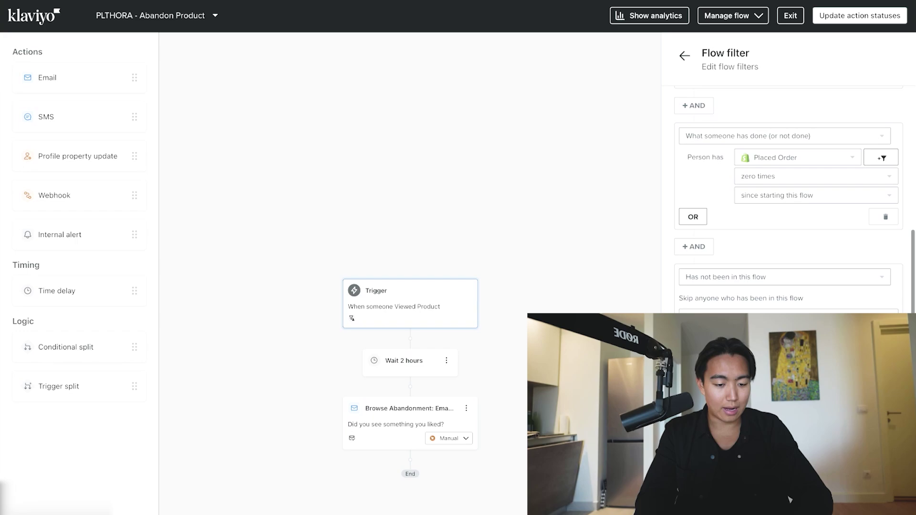
click(783, 275)
click(748, 270)
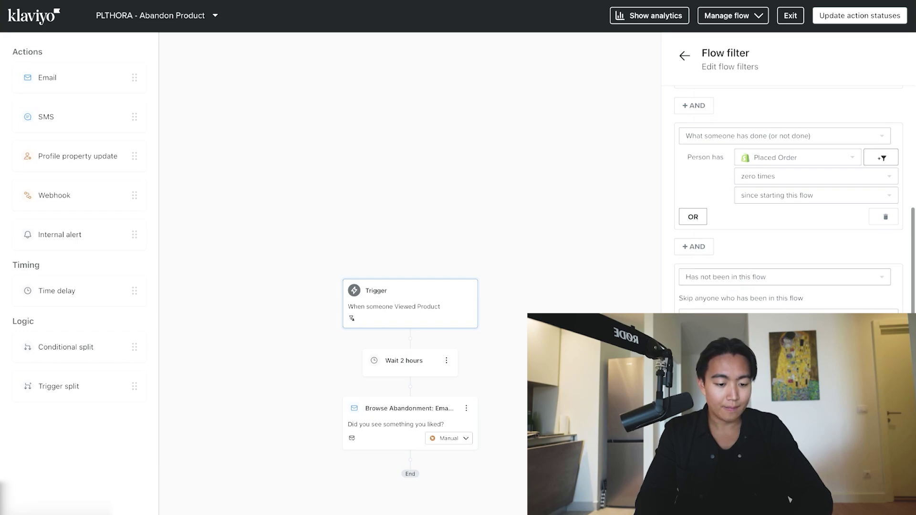
scroll(790, 498, down, 3)
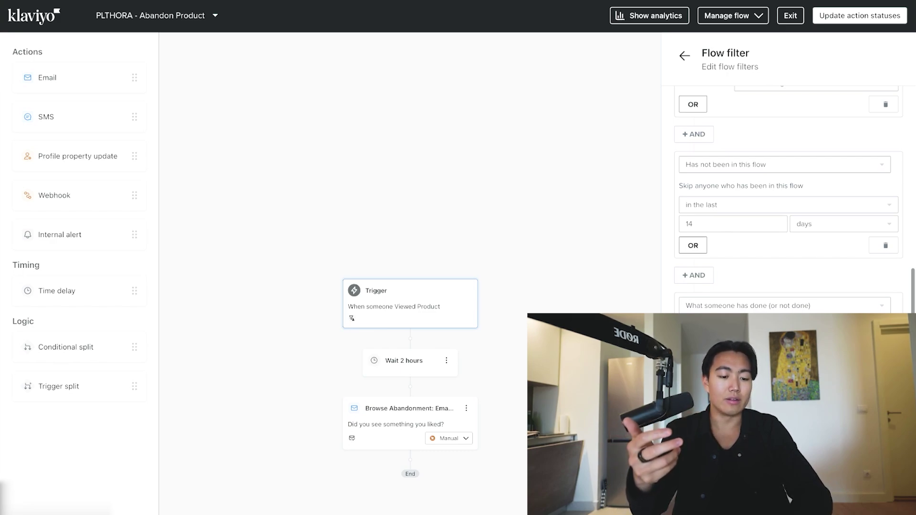
scroll(788, 200, up, 1)
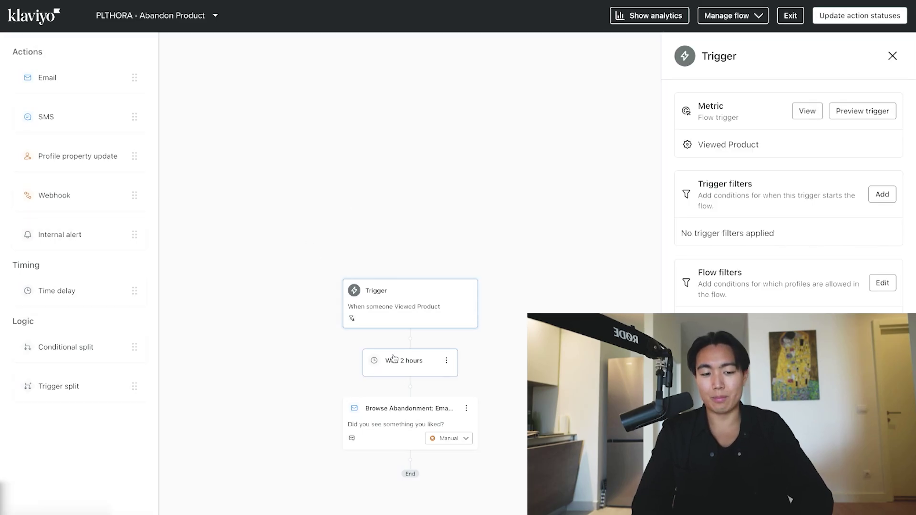
click(393, 358)
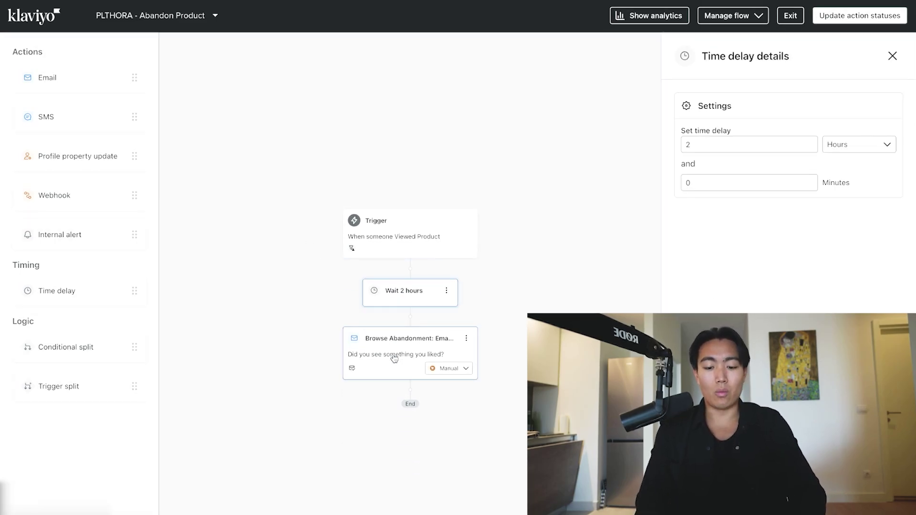
click(691, 145)
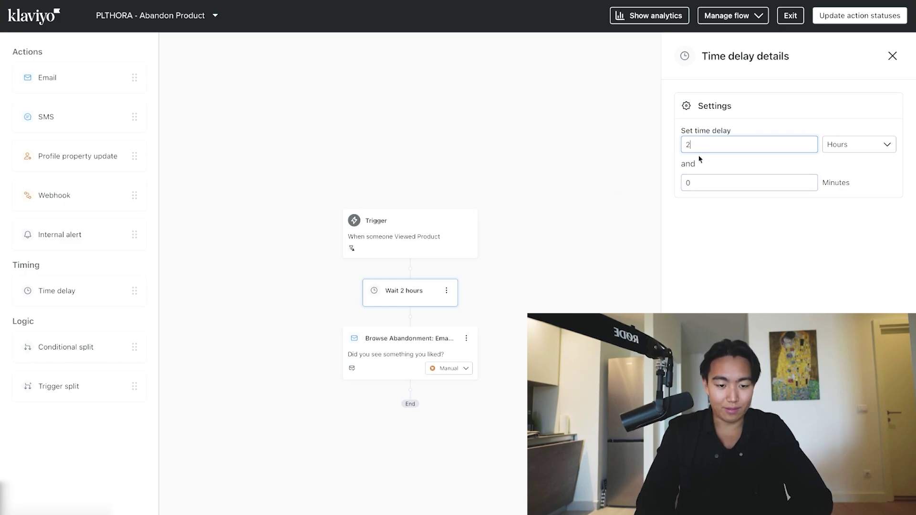
click(494, 398)
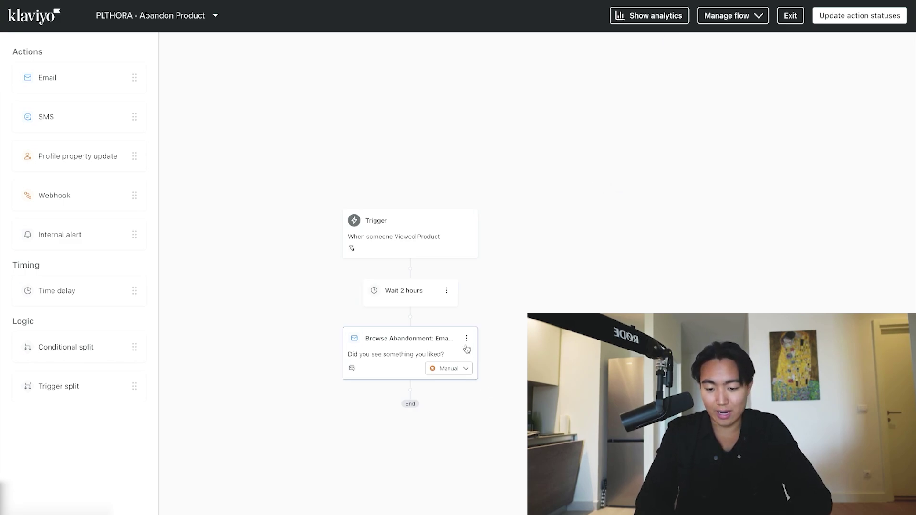
Step: Insert a 22-hour time delay after the first email, followed by a second email
scroll(449, 348, down, 3)
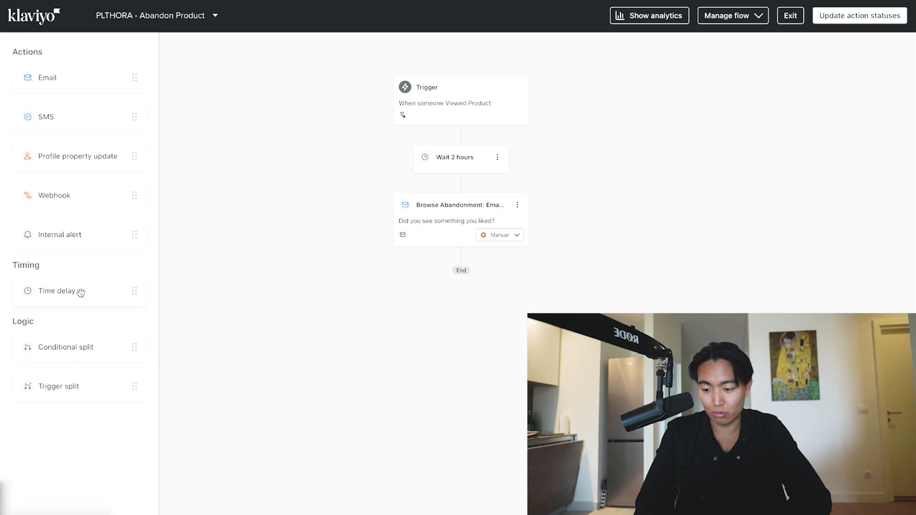
drag(80, 292, 455, 258)
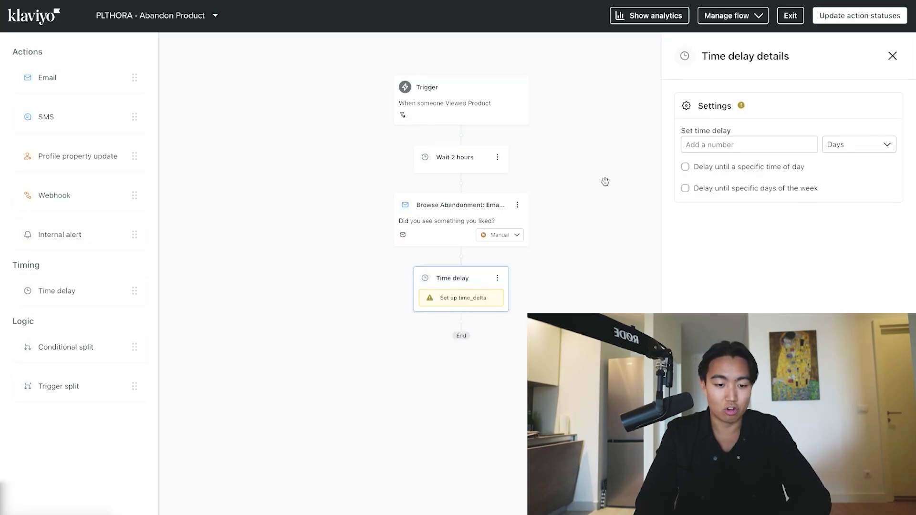
click(743, 145)
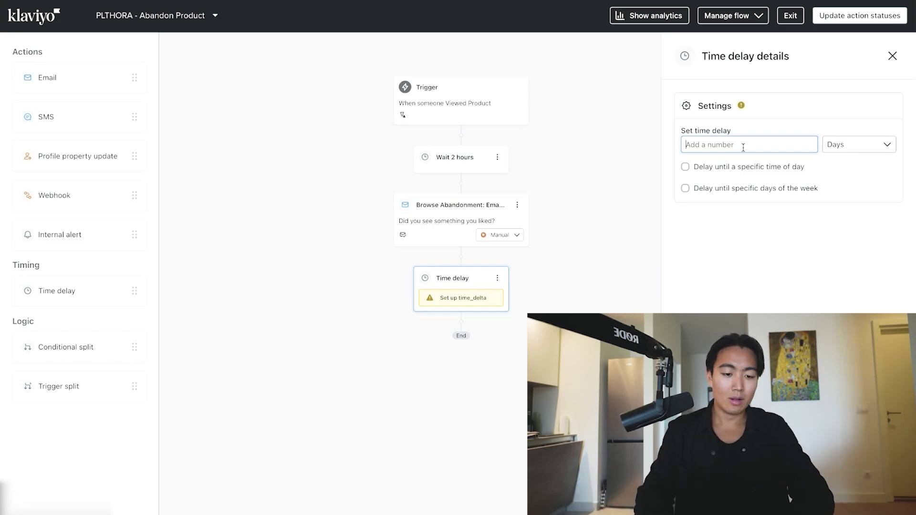
click(855, 145)
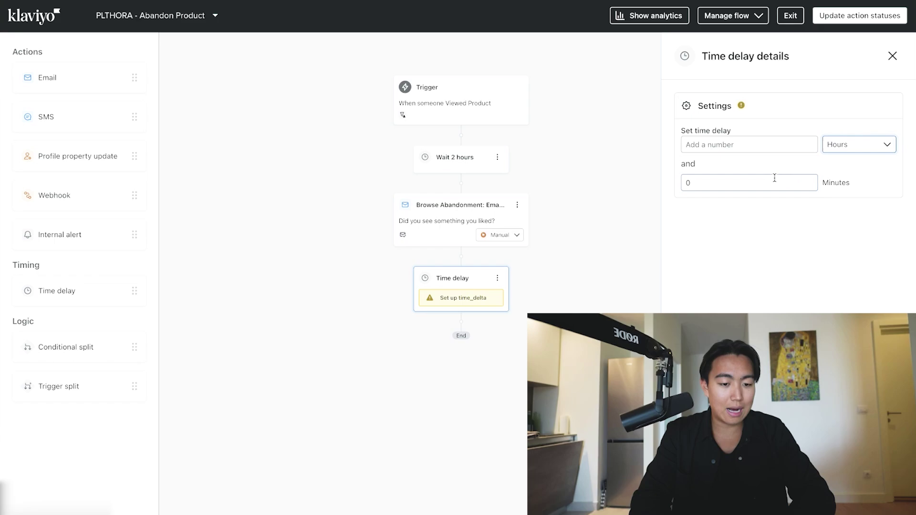
click(753, 144)
text(22)
key(Return)
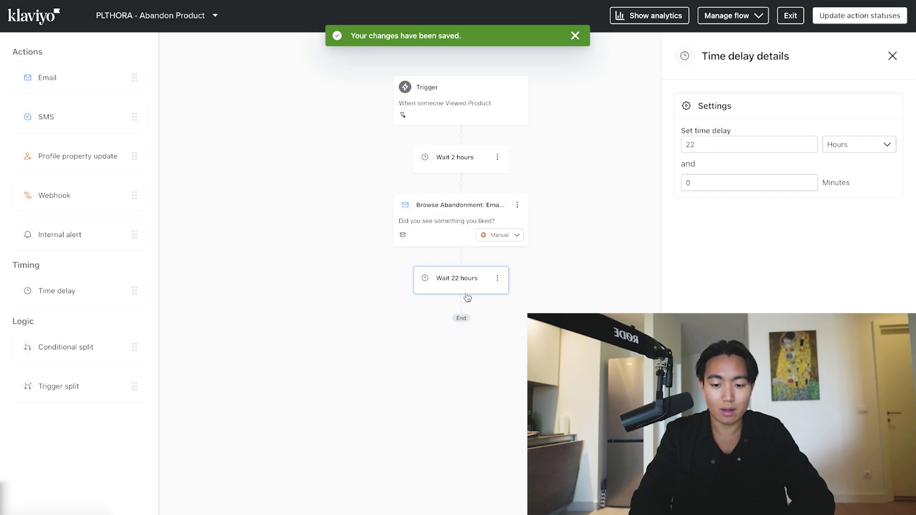
drag(468, 297, 417, 310)
drag(26, 83, 396, 328)
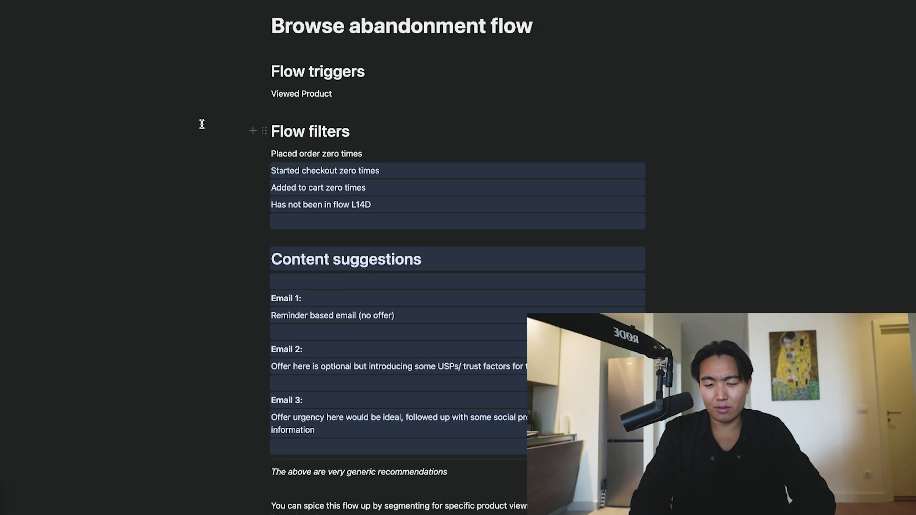
scroll(202, 124, down, 3)
key(Escape)
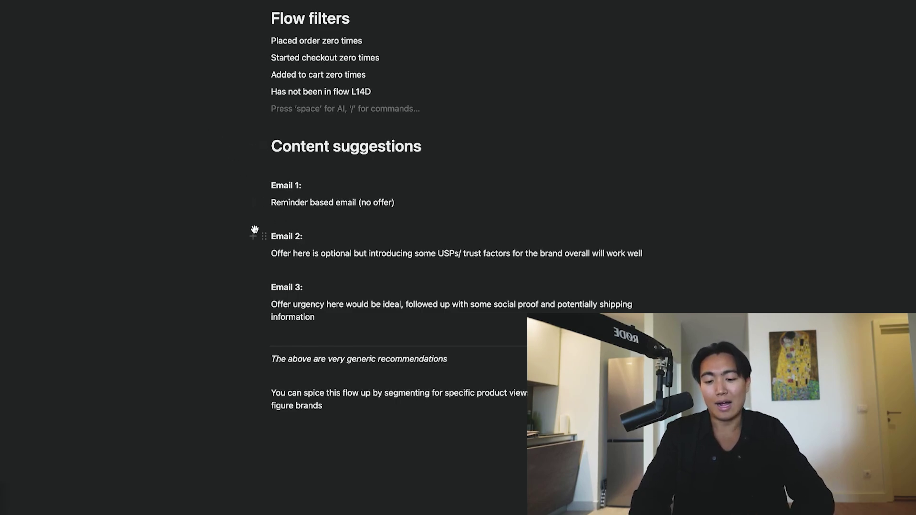
drag(206, 196, 243, 184)
click(721, 201)
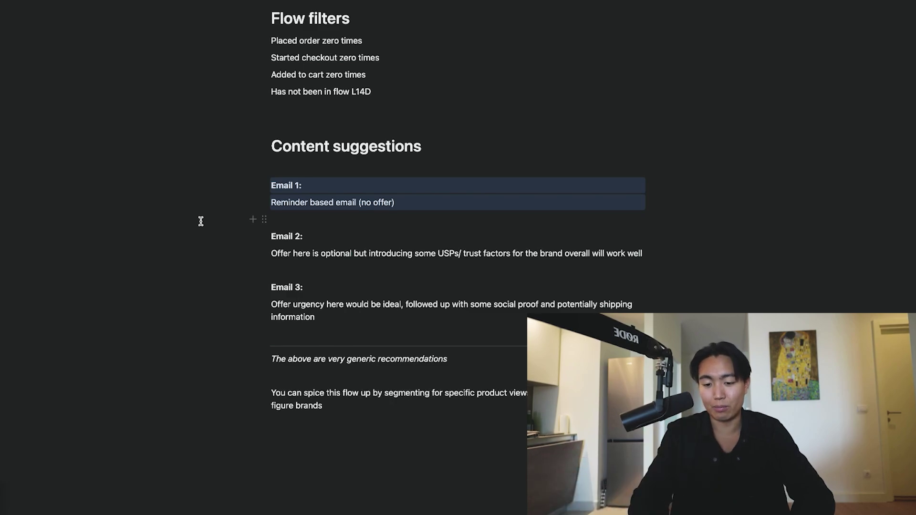
click(203, 237)
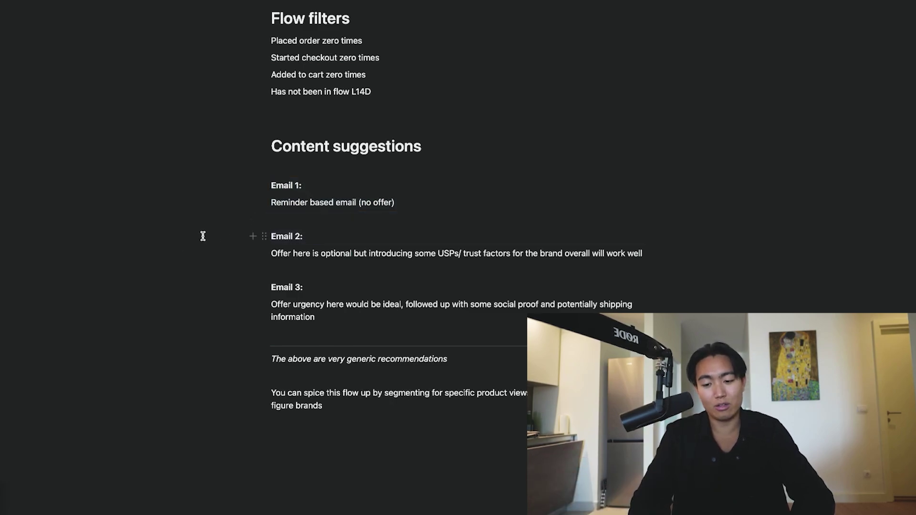
drag(202, 236, 628, 253)
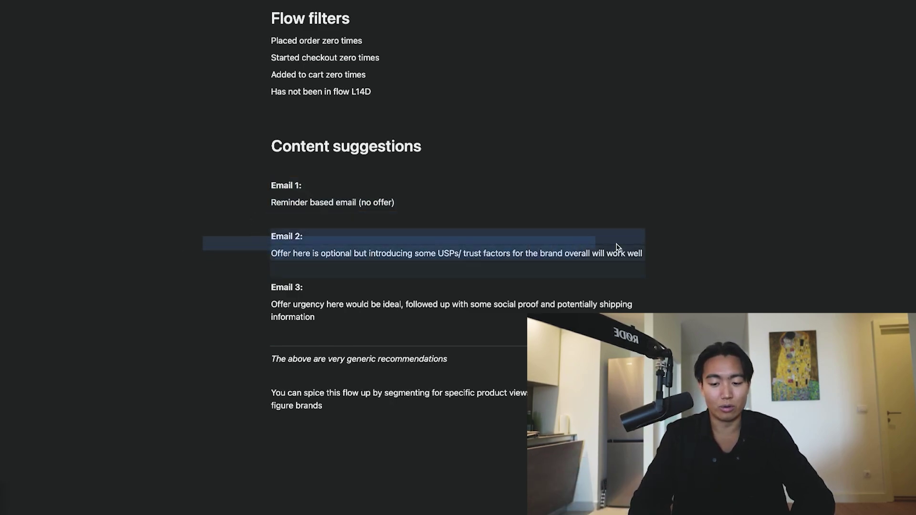
click(659, 253)
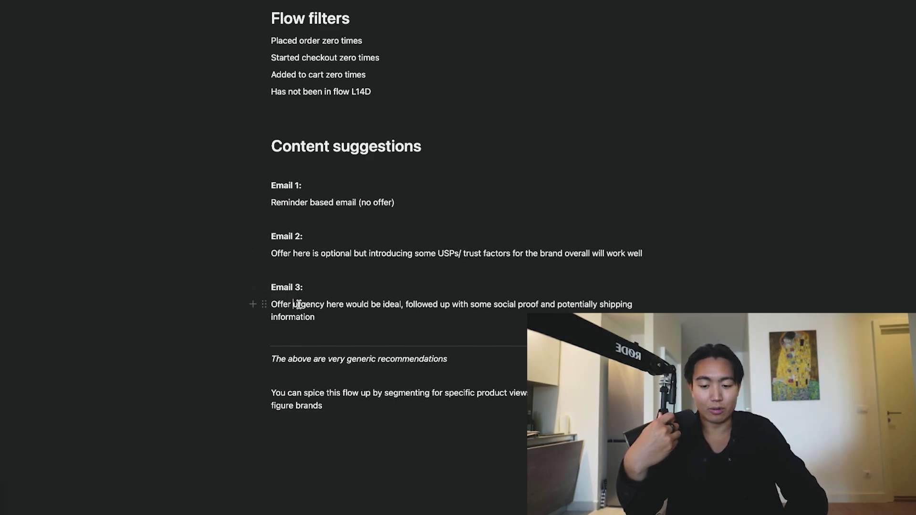
drag(294, 306, 397, 303)
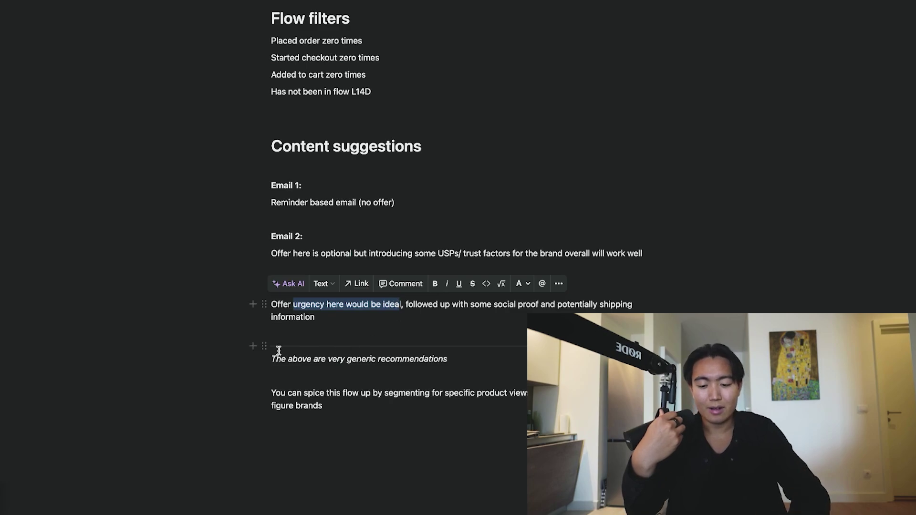
drag(168, 336, 487, 176)
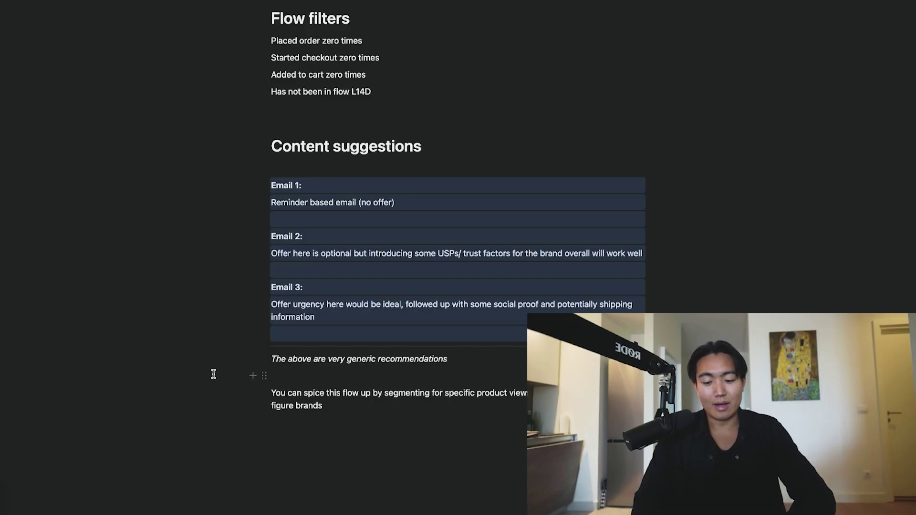
drag(213, 374, 656, 267)
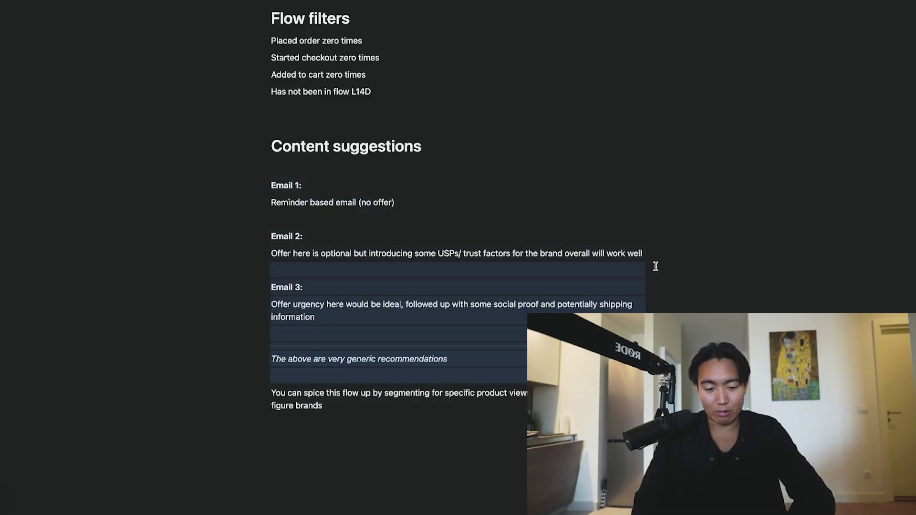
drag(260, 399, 267, 401)
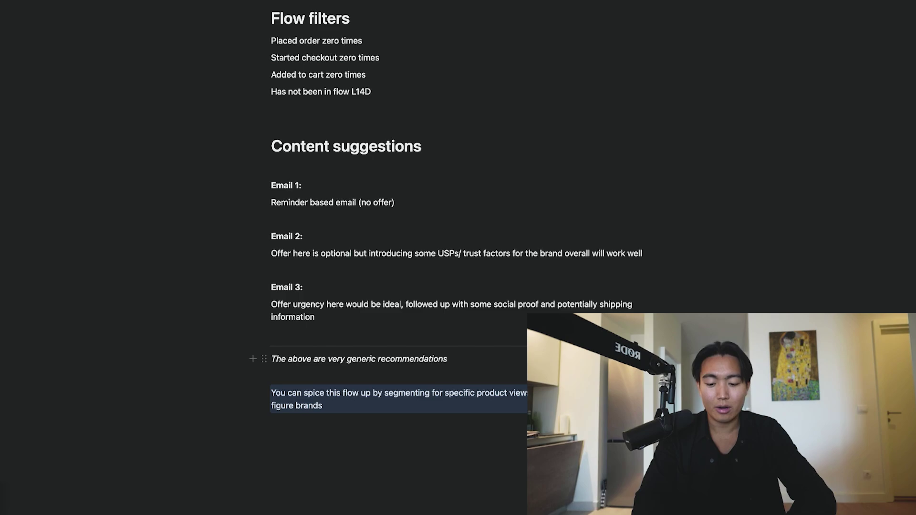
click(323, 405)
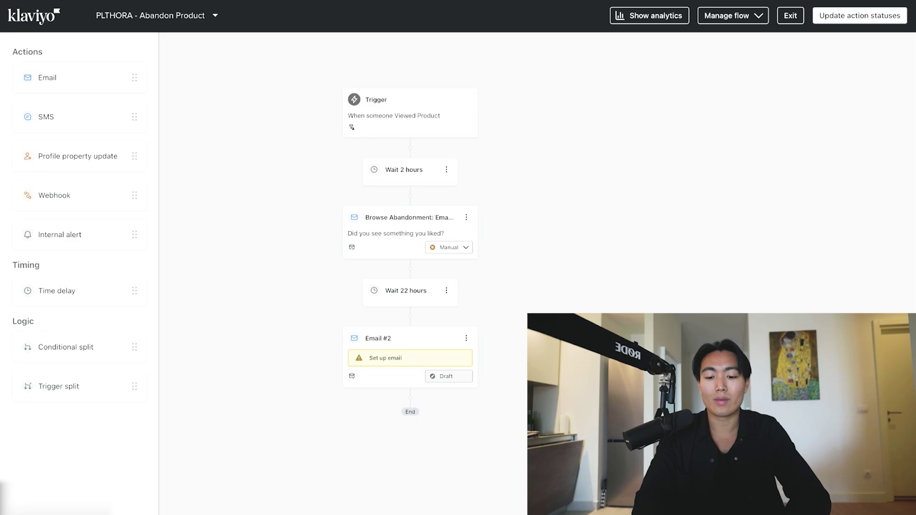
Step: Add an empty trigger filter condition to Viewed Product, then view the first browse abandonment email
click(389, 122)
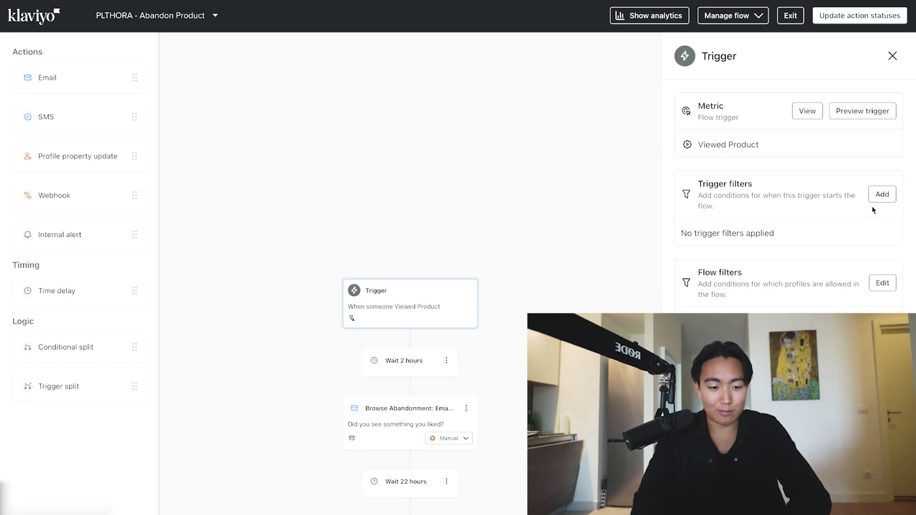
click(883, 195)
click(682, 213)
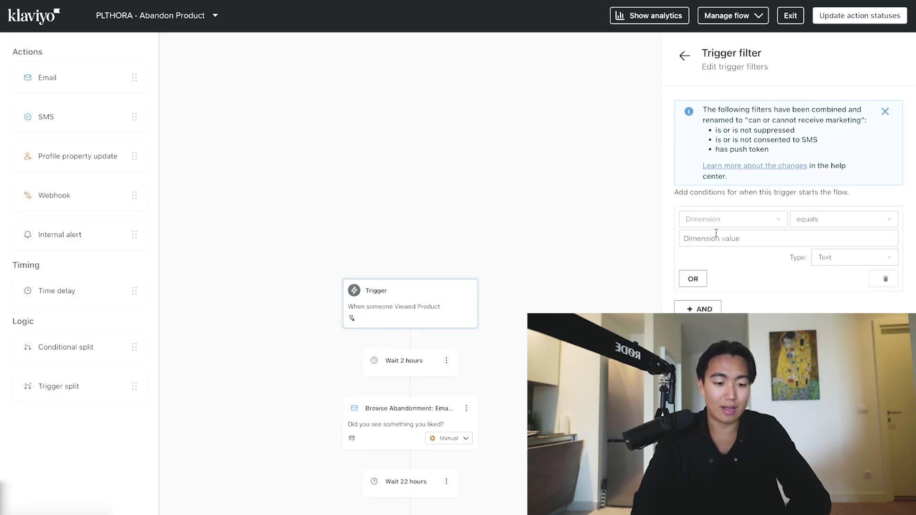
click(722, 220)
click(761, 227)
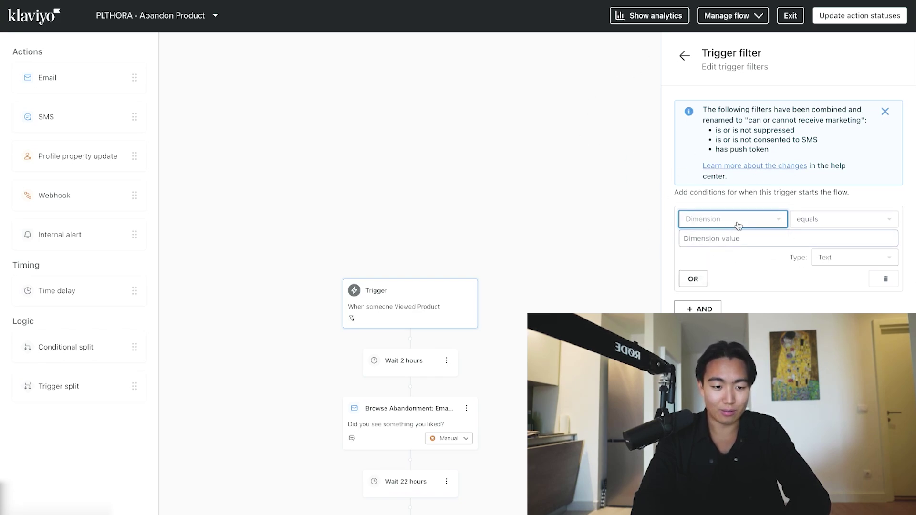
click(738, 225)
click(733, 222)
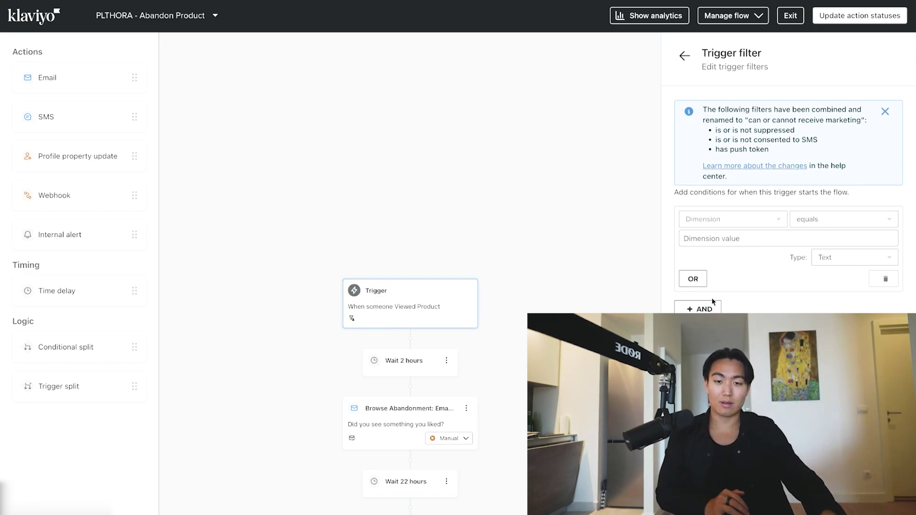
scroll(483, 261, down, 5)
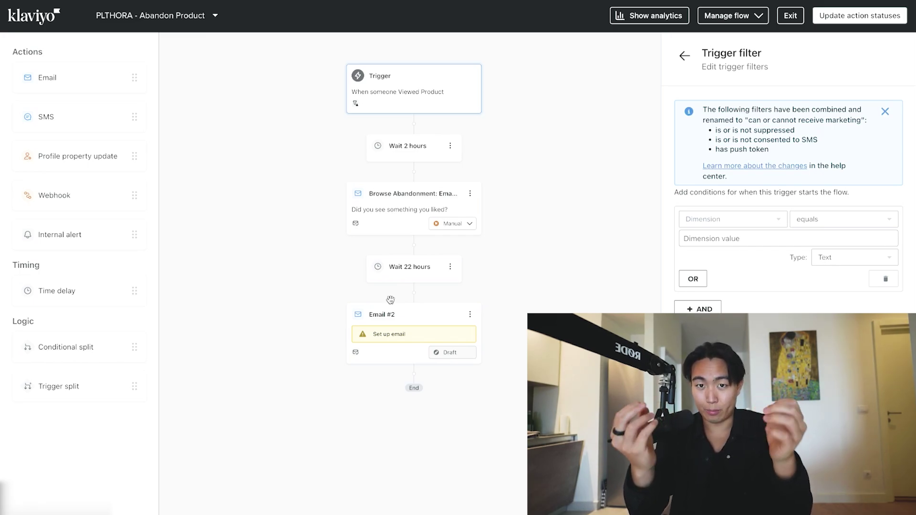
click(387, 213)
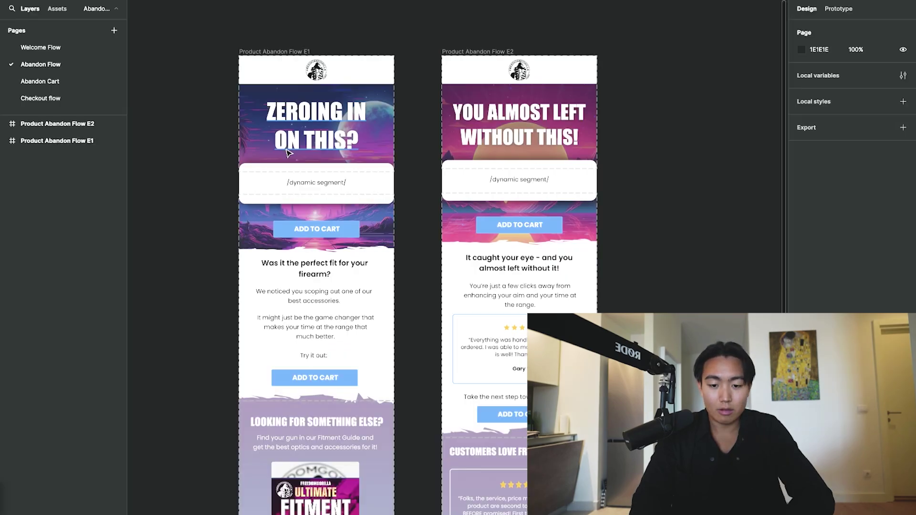
scroll(288, 153, up, 5)
scroll(288, 153, up, 5)
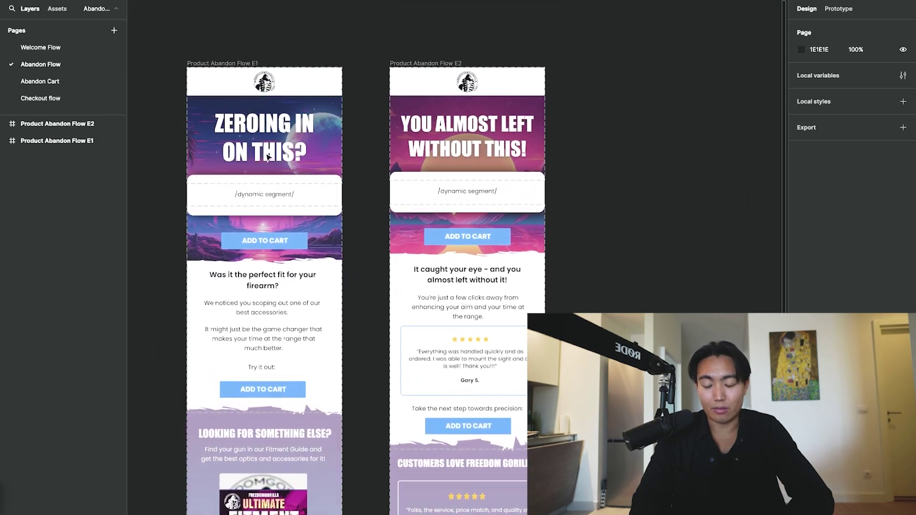
scroll(268, 157, down, 2)
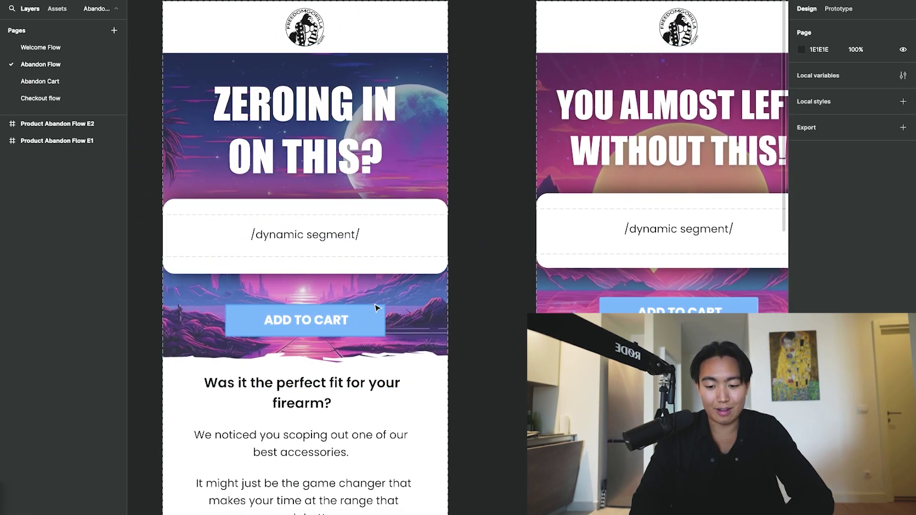
scroll(376, 308, down, 5)
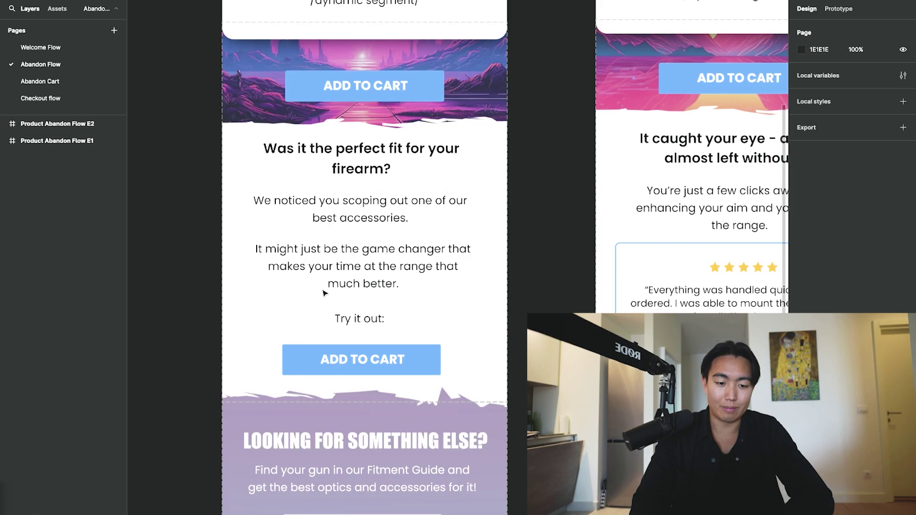
scroll(323, 288, down, 3)
scroll(323, 293, down, 2)
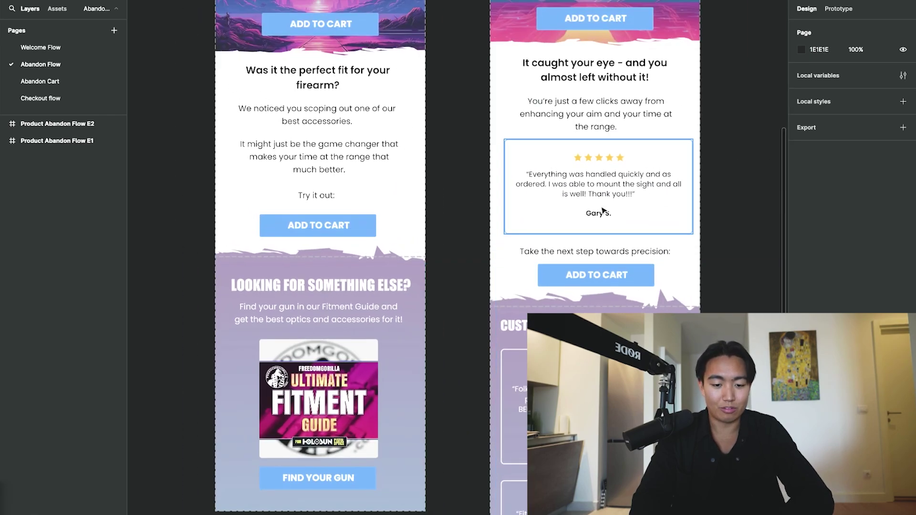
scroll(538, 210, down, 5)
scroll(604, 210, right, 3)
scroll(604, 210, up, 2)
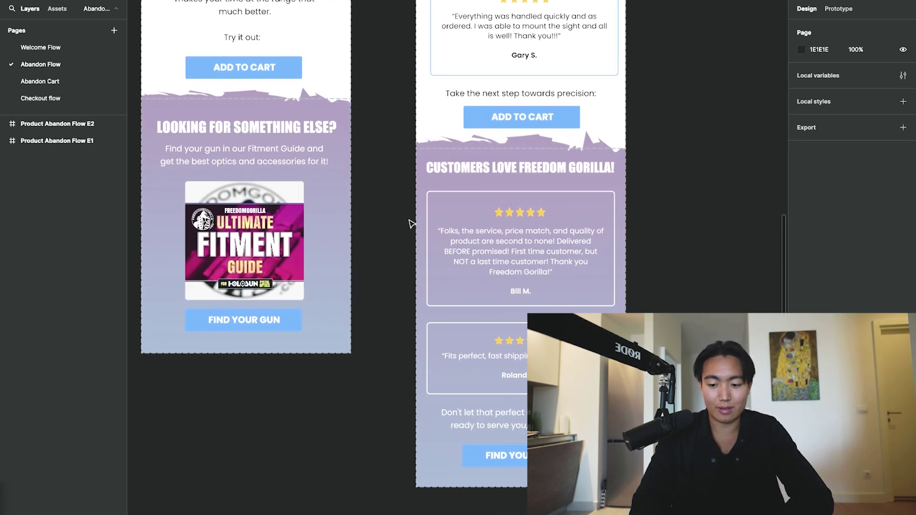
scroll(411, 223, down, 2)
scroll(411, 223, up, 5)
scroll(411, 223, left, 4)
scroll(411, 223, up, 3)
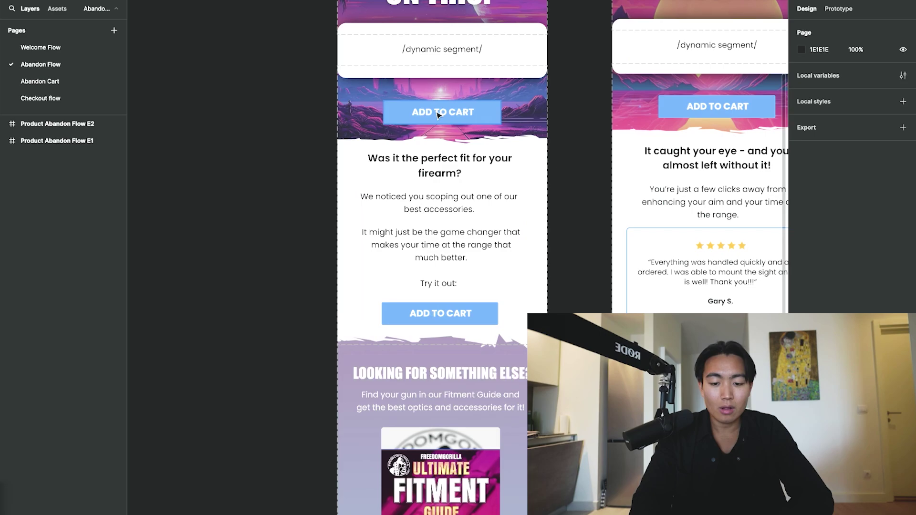
scroll(437, 114, up, 2)
scroll(438, 114, right, 1)
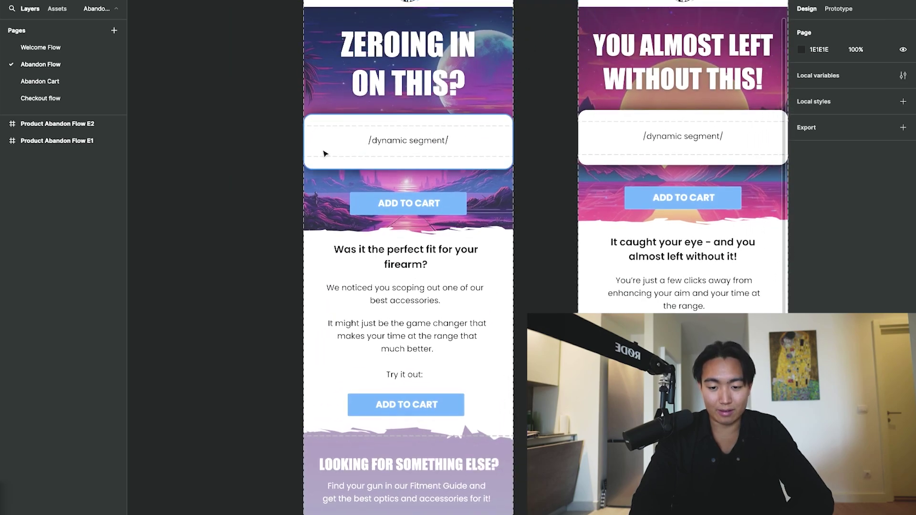
key(super+Tab)
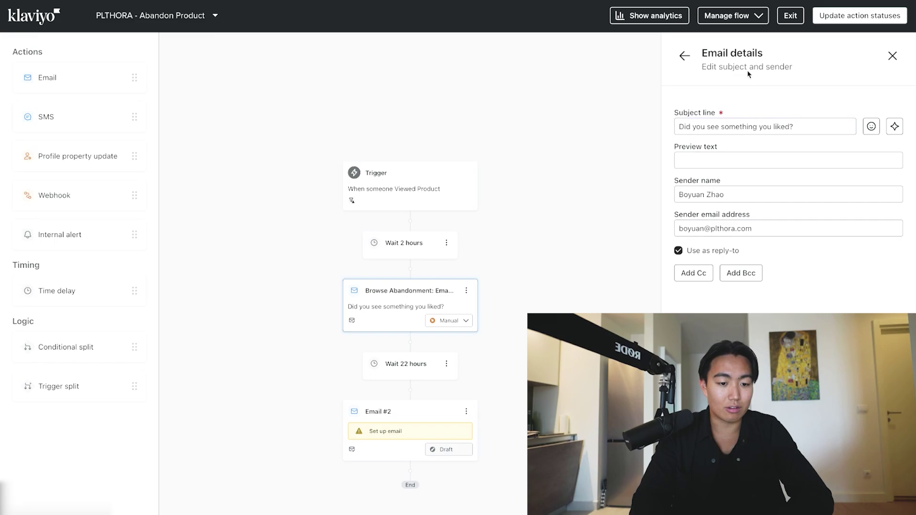
Step: Delete the heading, spacer, 'You might also like...' and recommended products blocks from Email #1
click(683, 57)
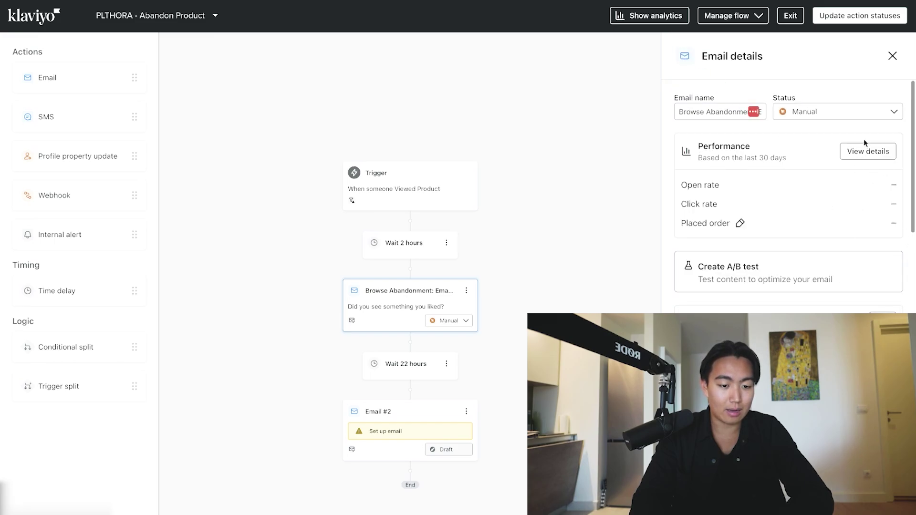
click(883, 319)
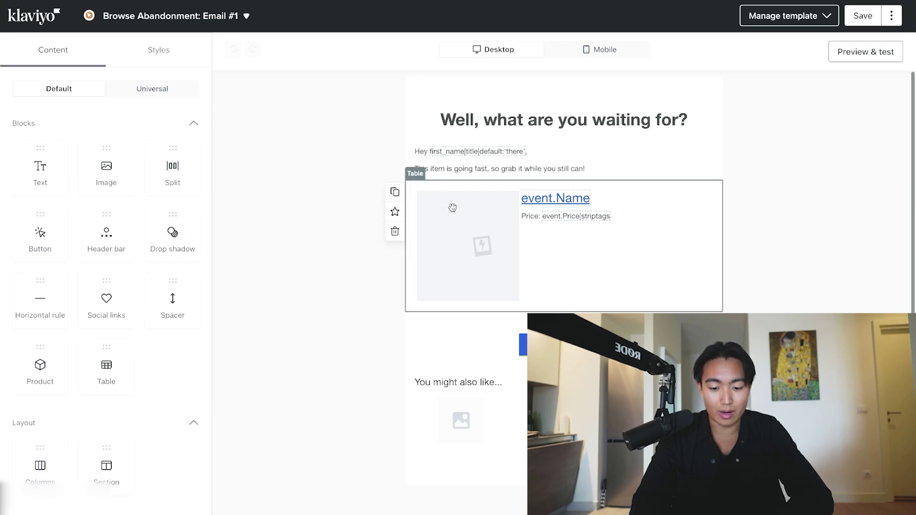
click(395, 143)
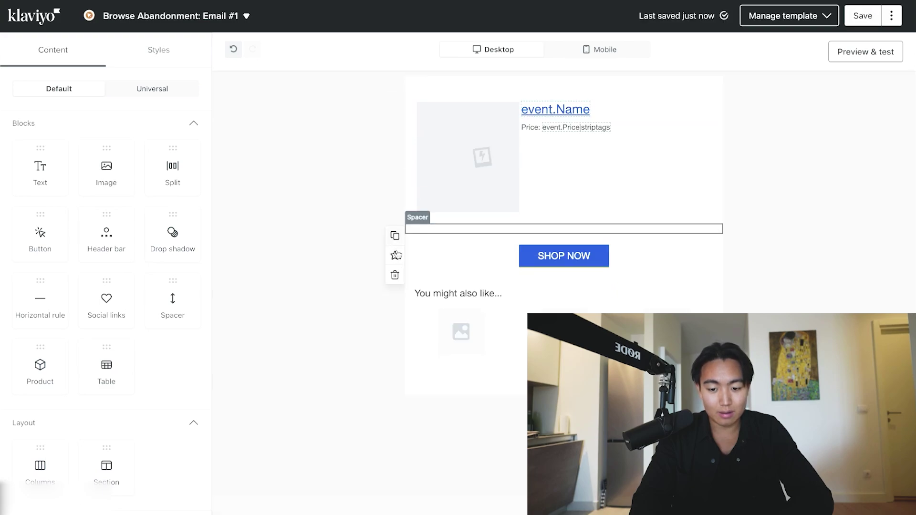
click(395, 276)
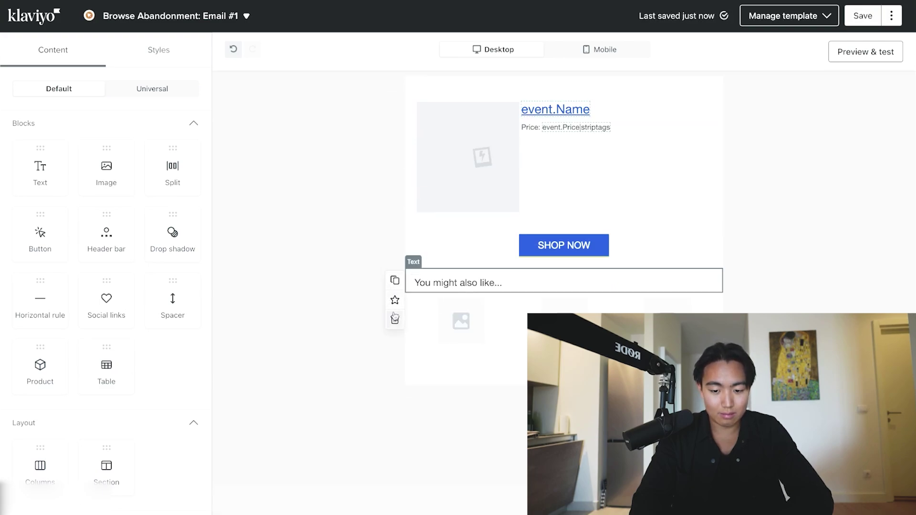
click(395, 319)
click(395, 320)
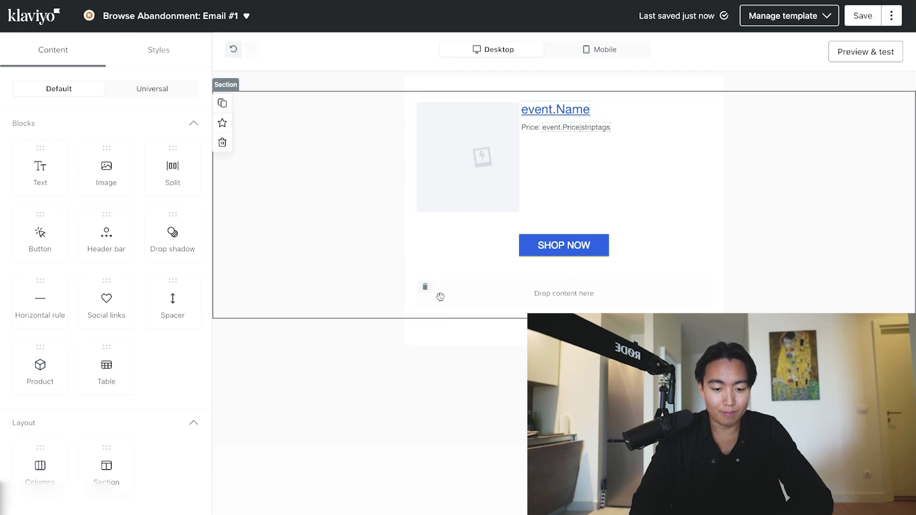
click(541, 184)
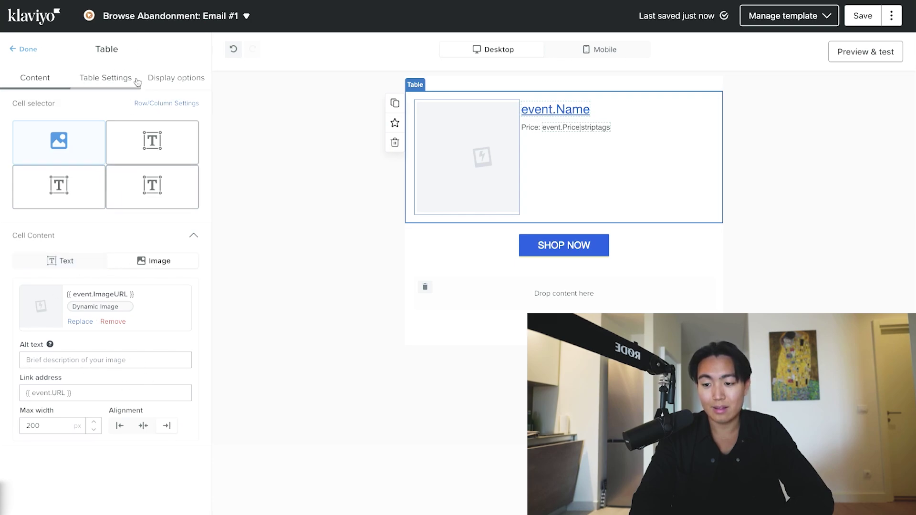
Step: Check the table's 35% / 65% column widths and SHOP NOW button styling, then return to Figma
click(180, 78)
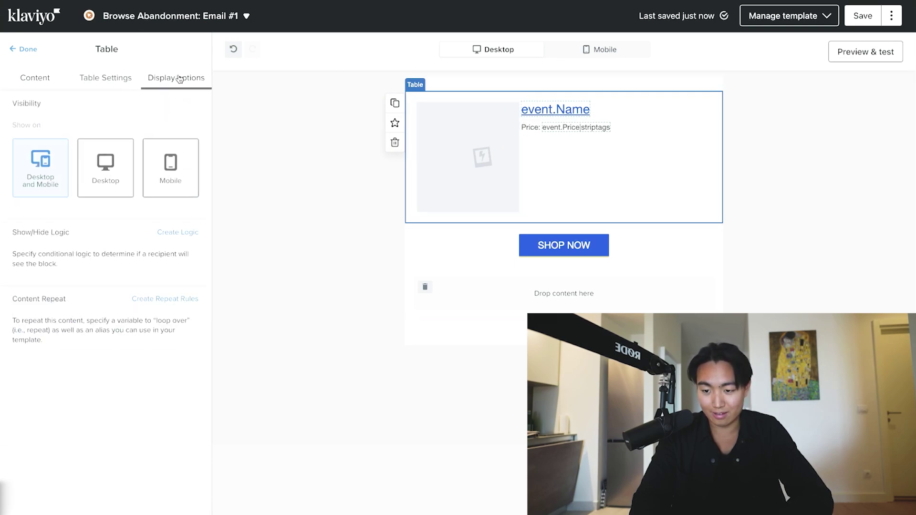
click(106, 77)
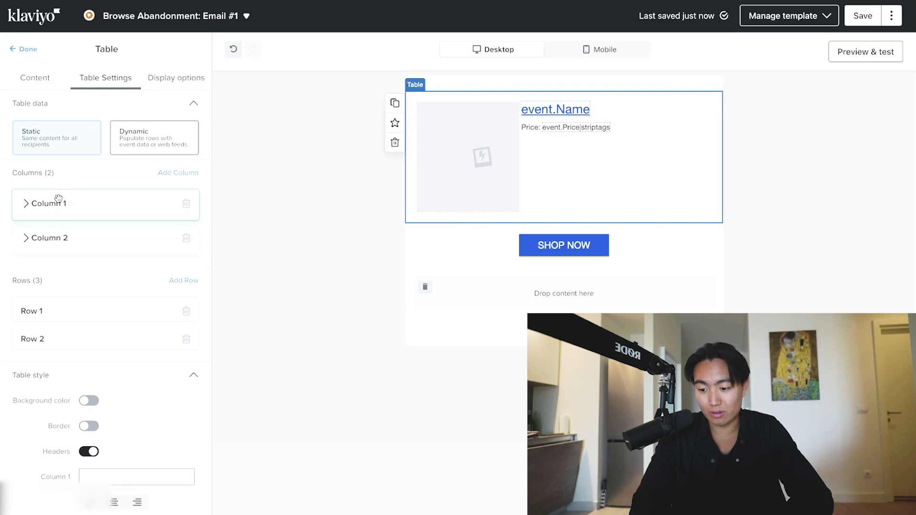
click(55, 204)
click(64, 377)
scroll(64, 382, down, 3)
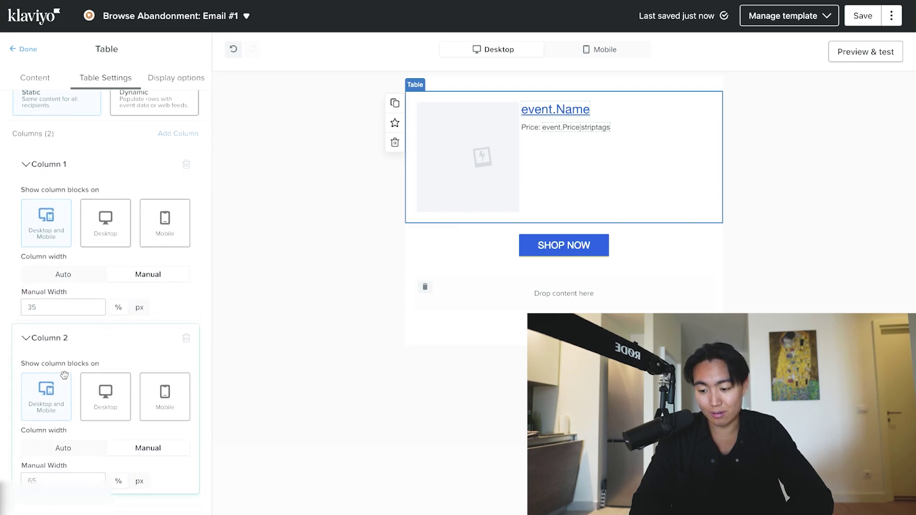
scroll(62, 449, down, 4)
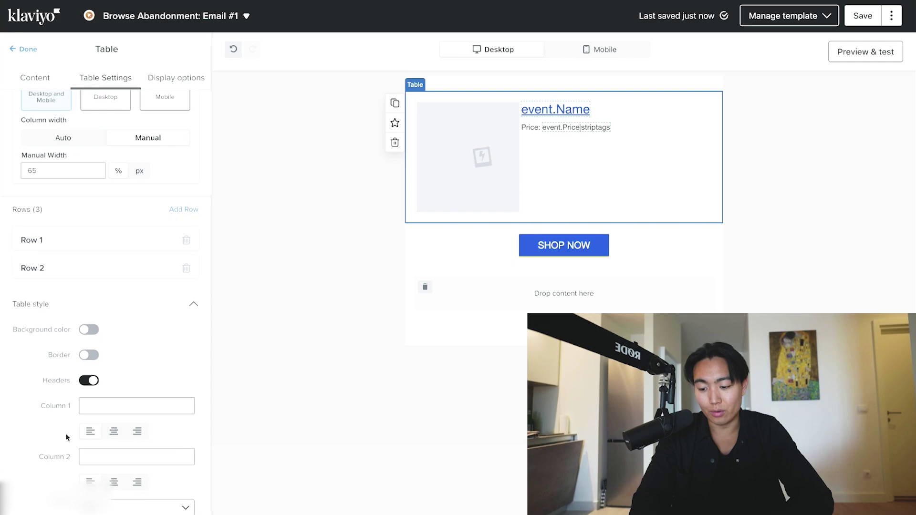
scroll(111, 306, down, 6)
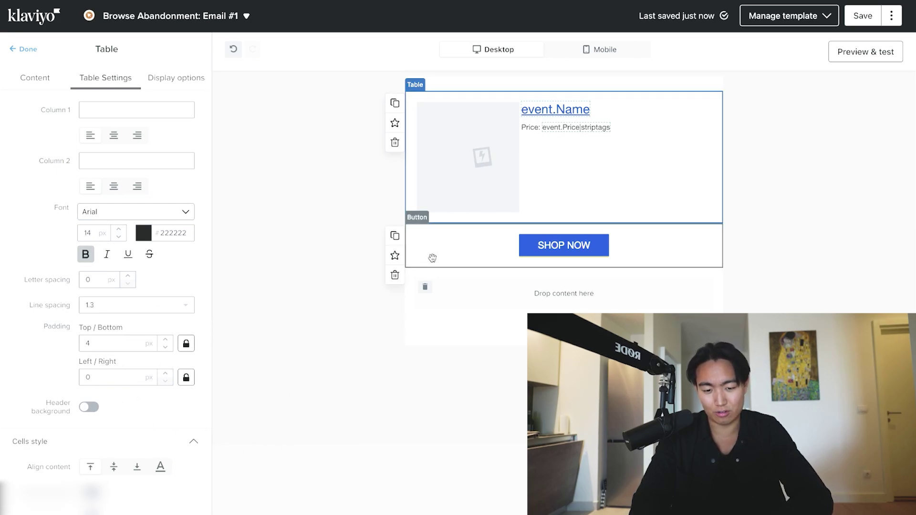
click(488, 233)
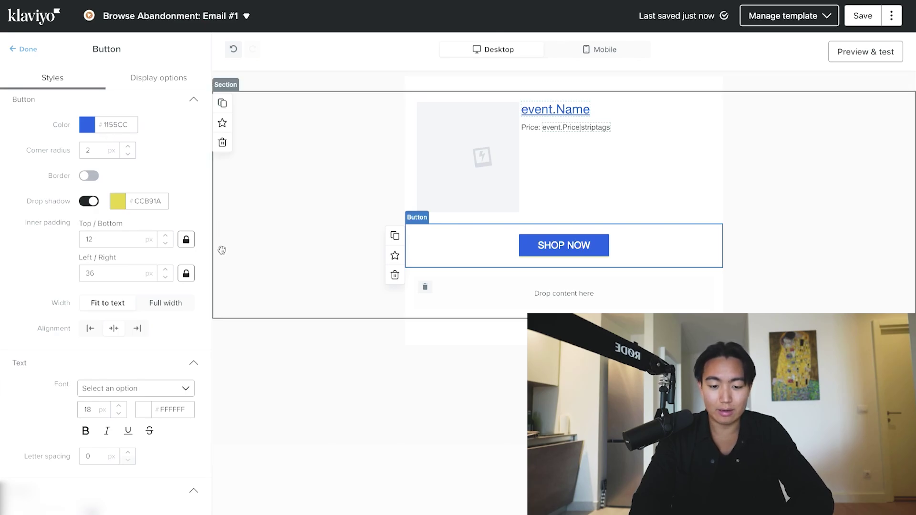
key(super+Tab)
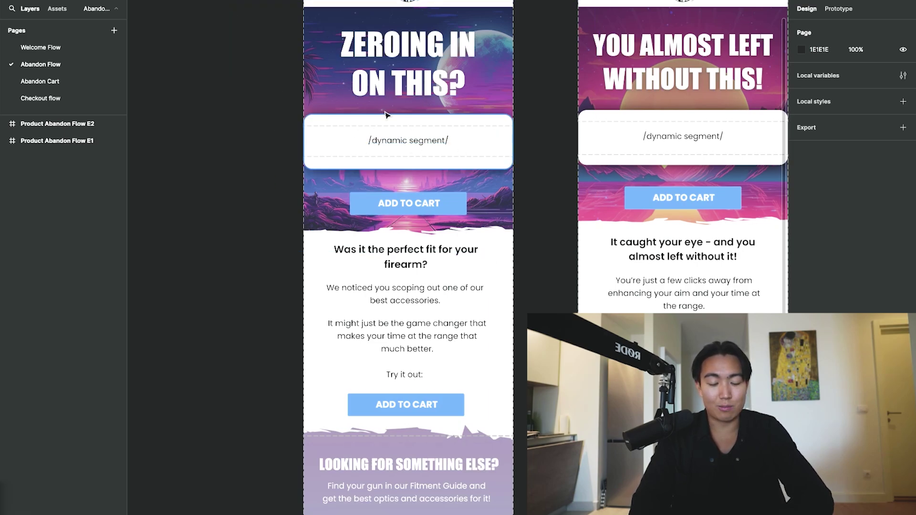
Step: Pan around the Figma E1 design with its 'ZEROING IN ON THIS?' header and ADD TO CART buttons
scroll(451, 147, up, 2)
scroll(451, 147, right, 2)
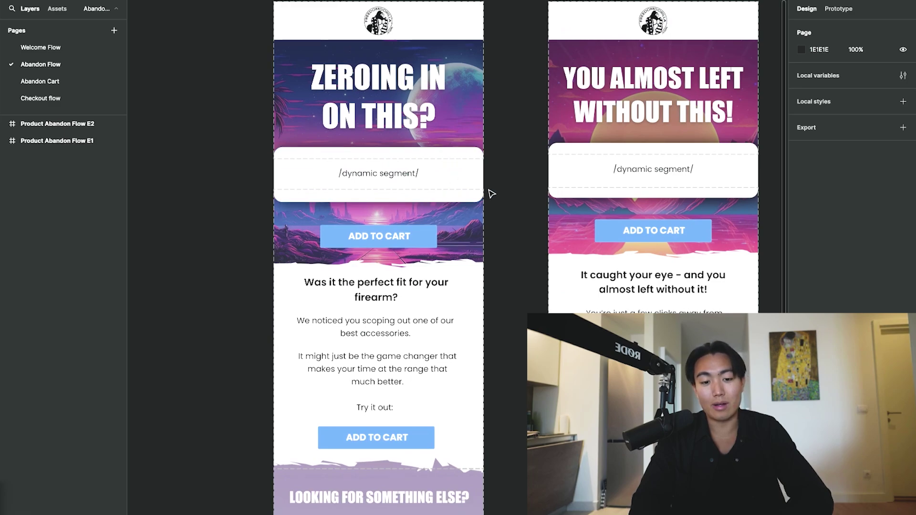